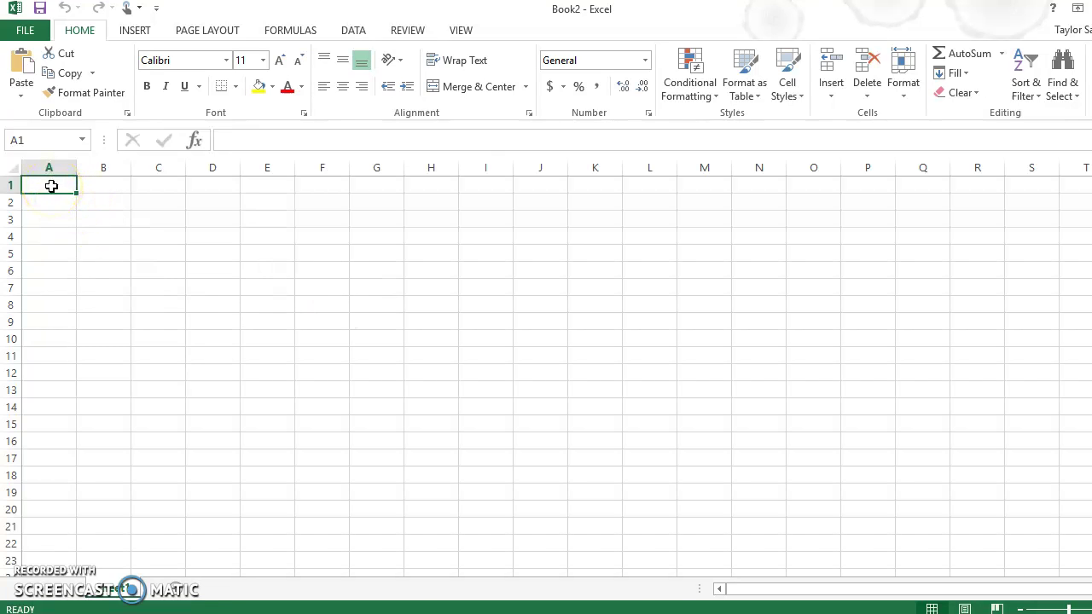
- Enter 1 in cell A1 and fill it down through A12
text(1)
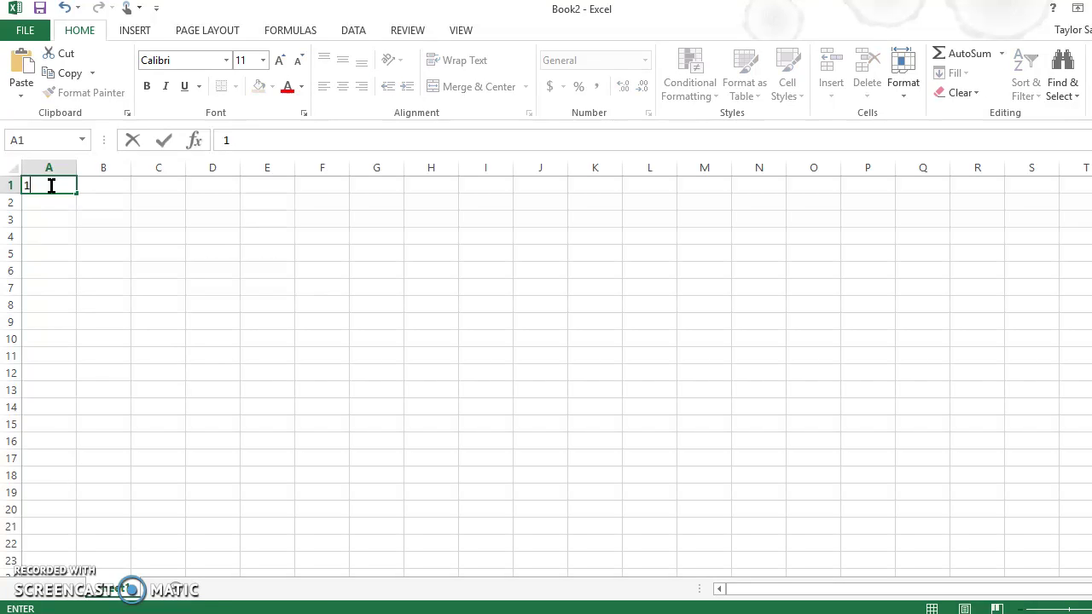
click(117, 200)
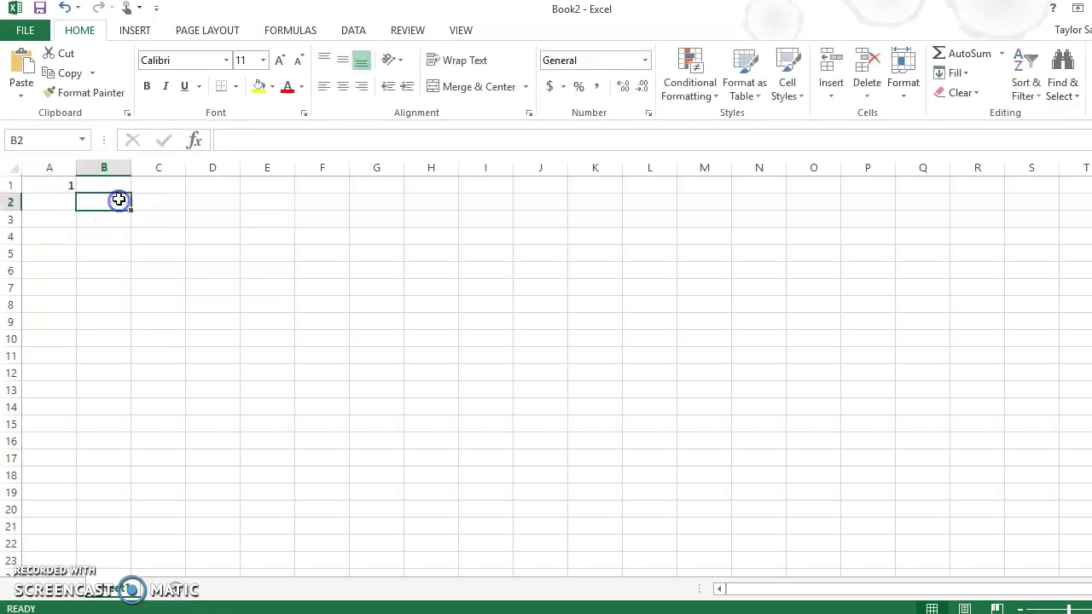
click(62, 184)
drag(76, 192, 60, 385)
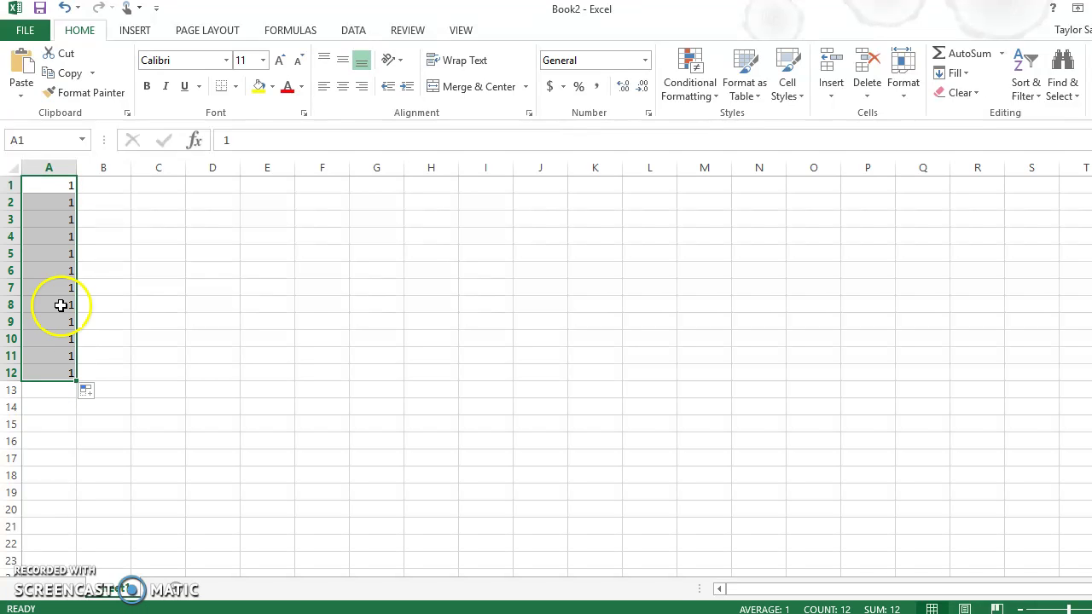
click(73, 186)
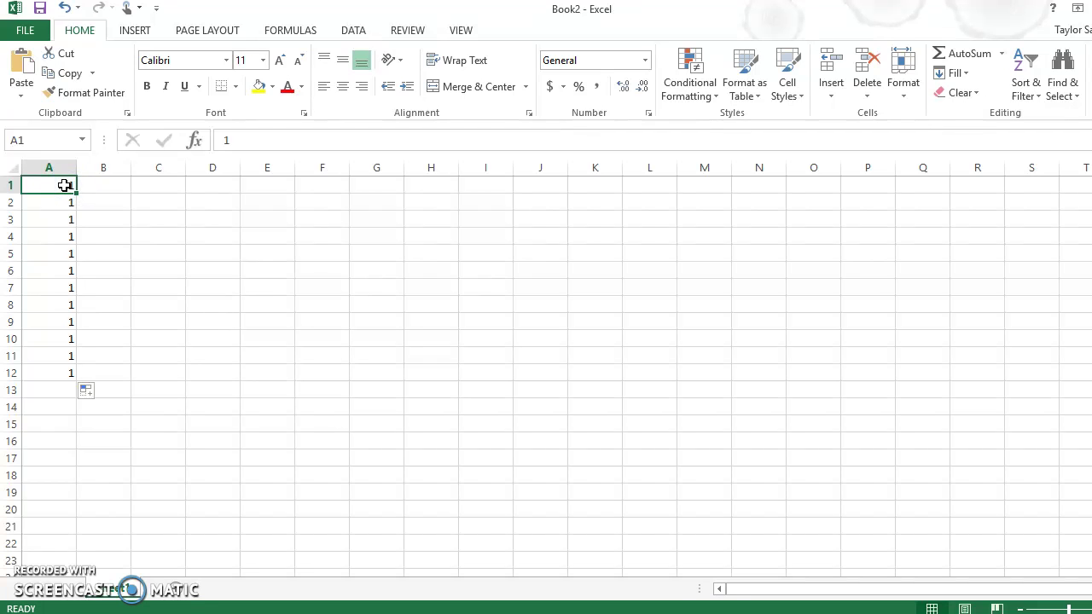
key(Down)
- Clear cell A1 and fill the blank down through A12 to empty the column
click(64, 185)
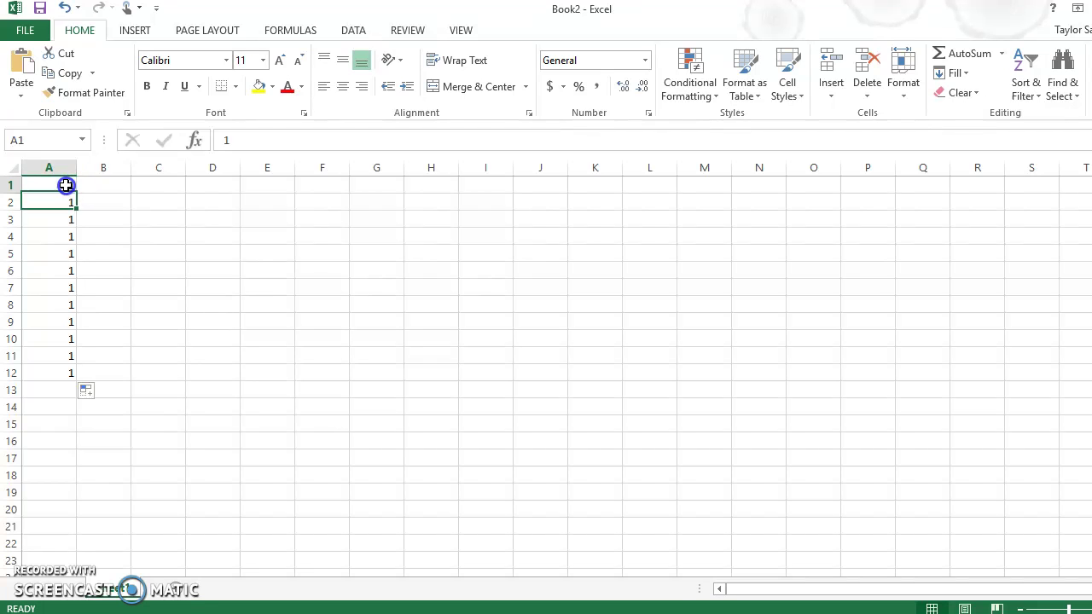
key(BackSpace)
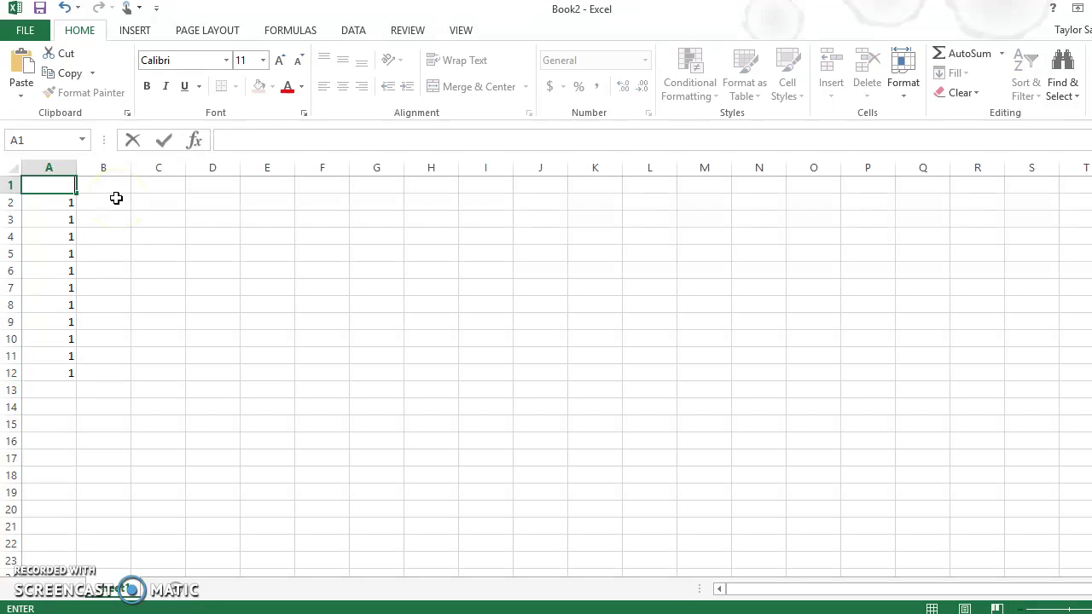
drag(77, 194, 73, 378)
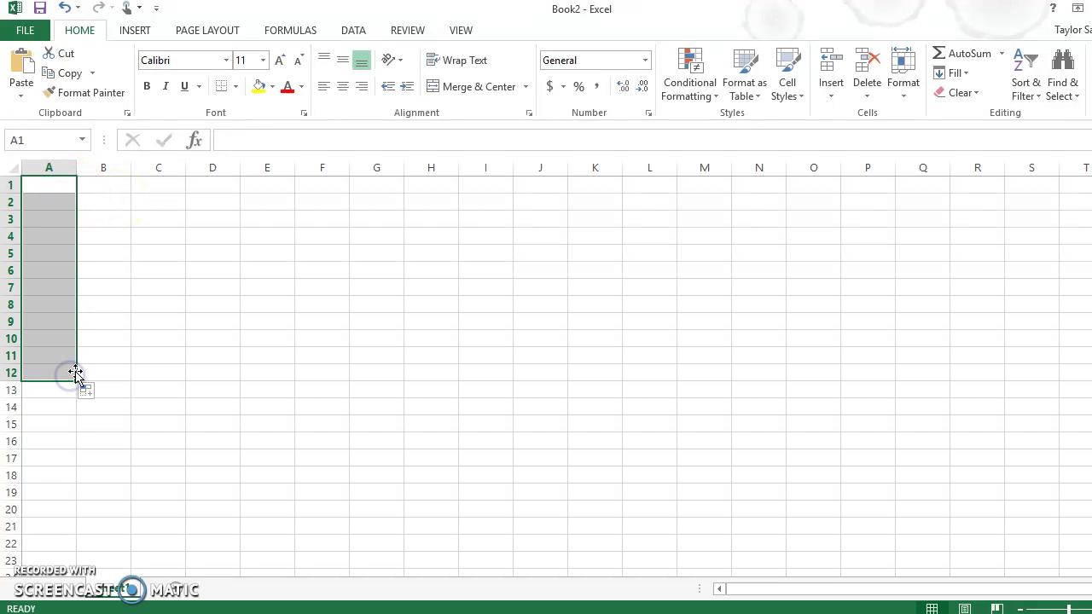
click(97, 269)
click(59, 199)
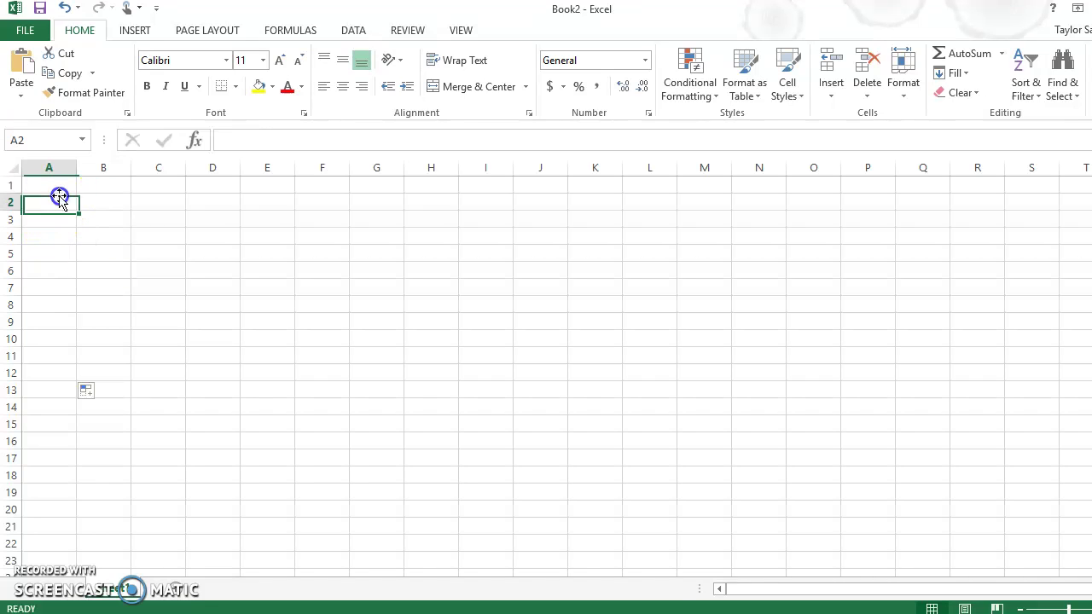
key(Up)
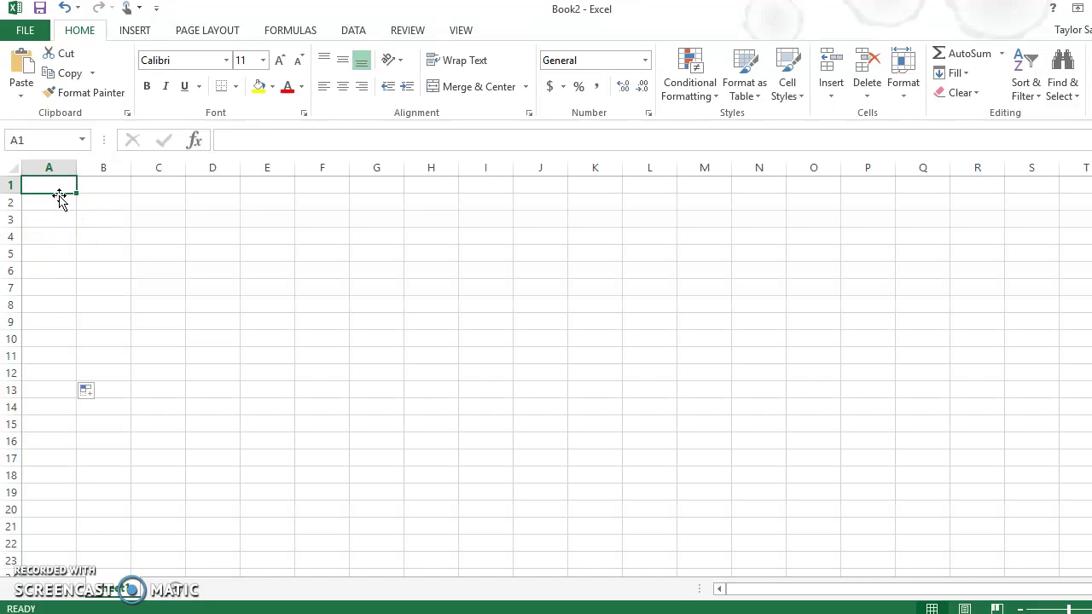
- Enter the numbers 0, 1, 2 and 3 in cells A1 to A4
text(0)
key(Return)
text(1)
key(Return)
text(2)
key(Return)
text(3)
key(Return)
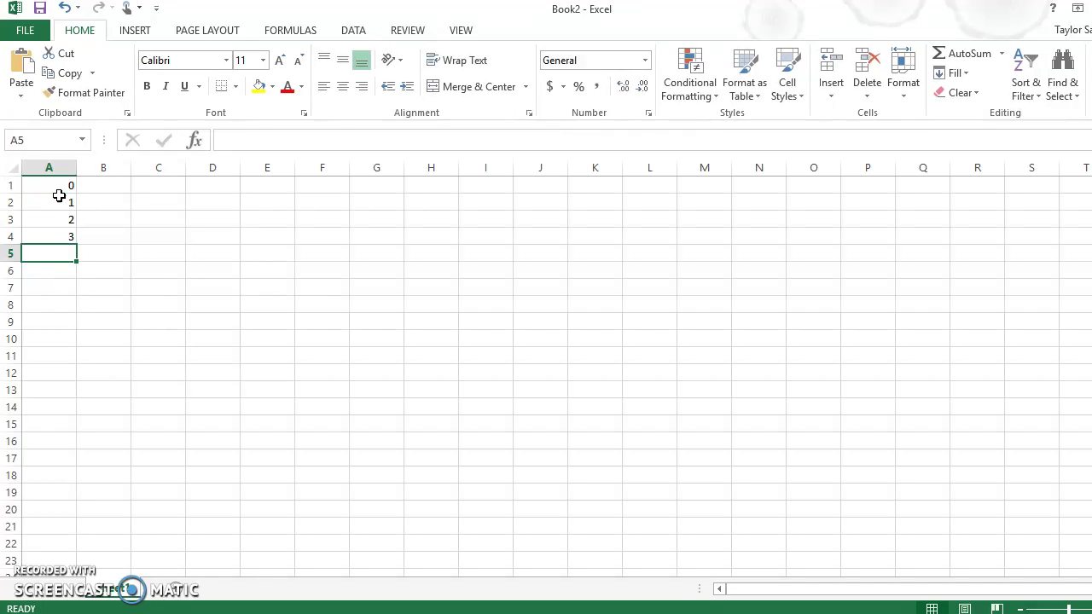
- Extend the number series from A1:A4 down to A15 so it runs up to 14
click(126, 231)
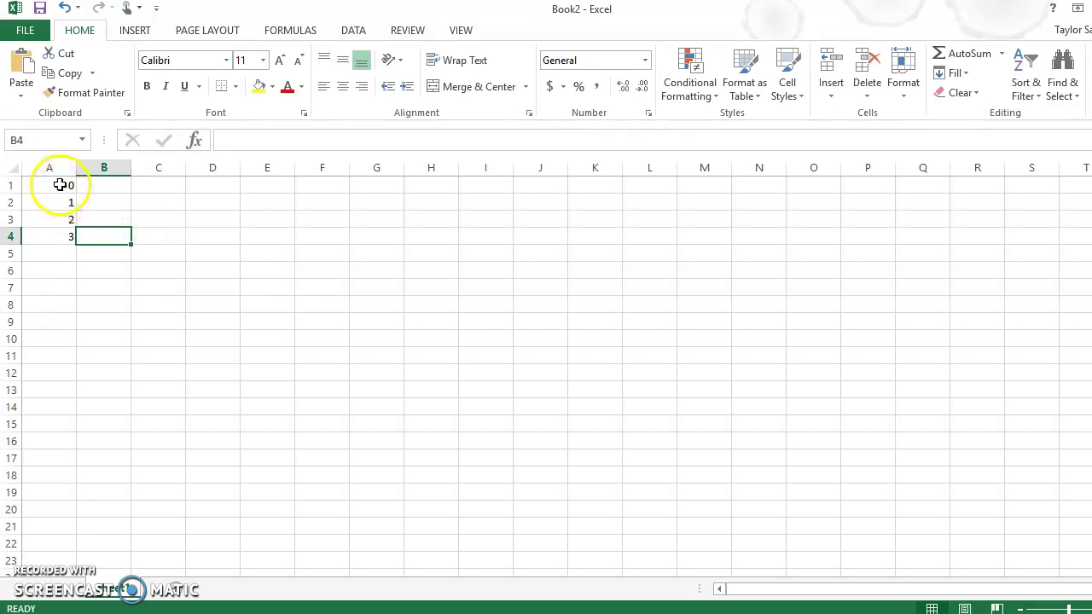
double_click(51, 187)
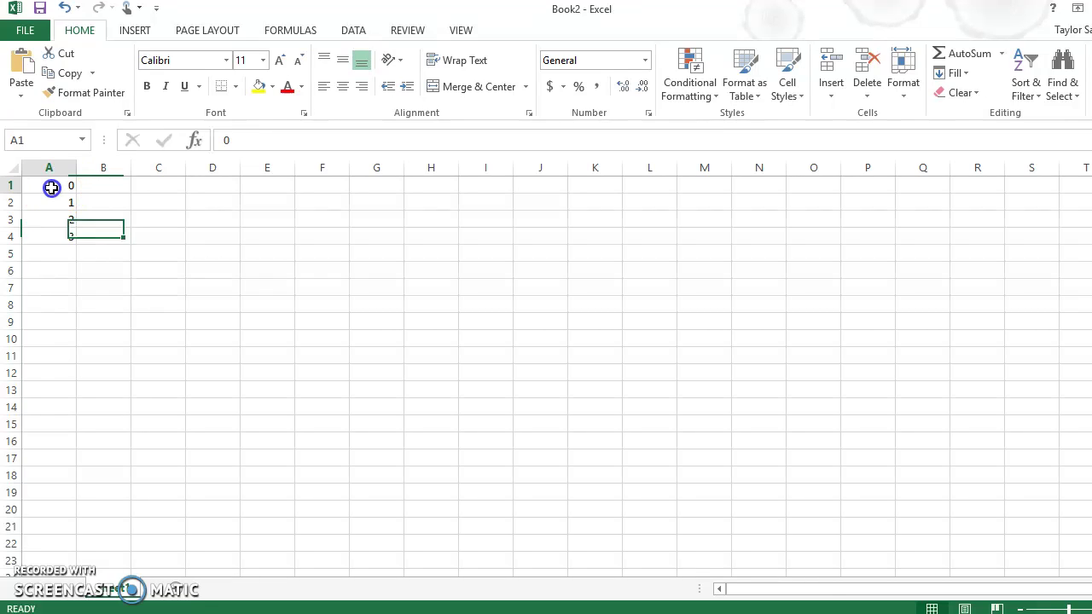
drag(51, 187, 60, 242)
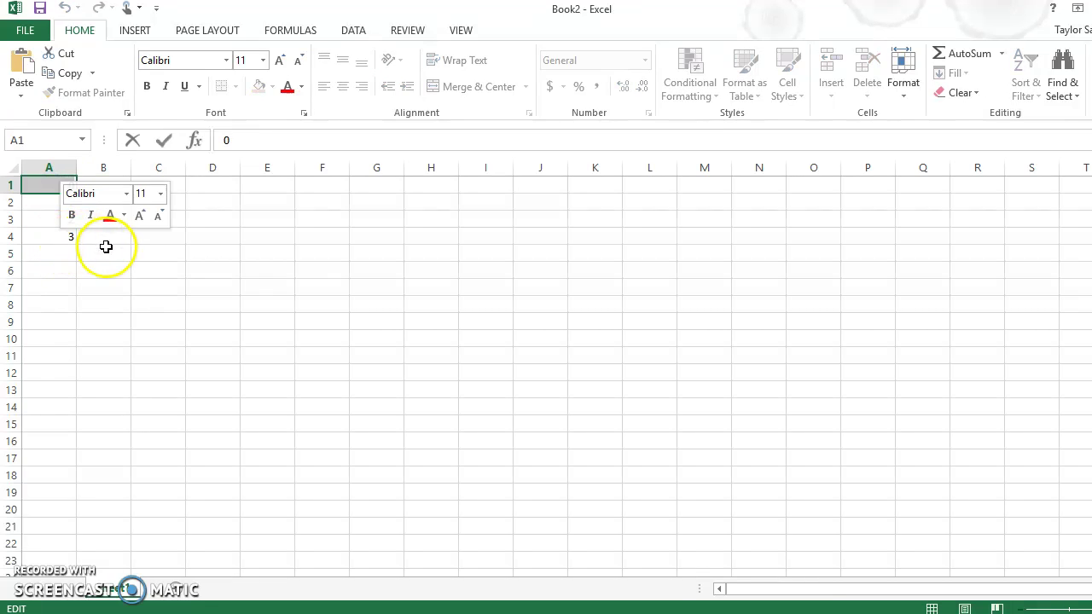
click(99, 247)
drag(51, 186, 67, 428)
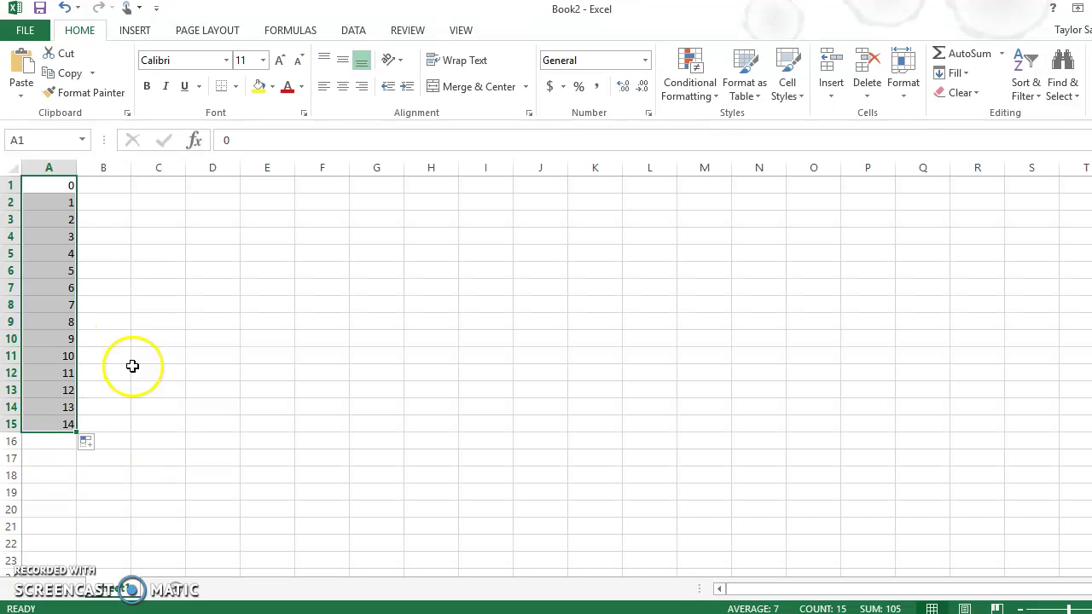
click(107, 256)
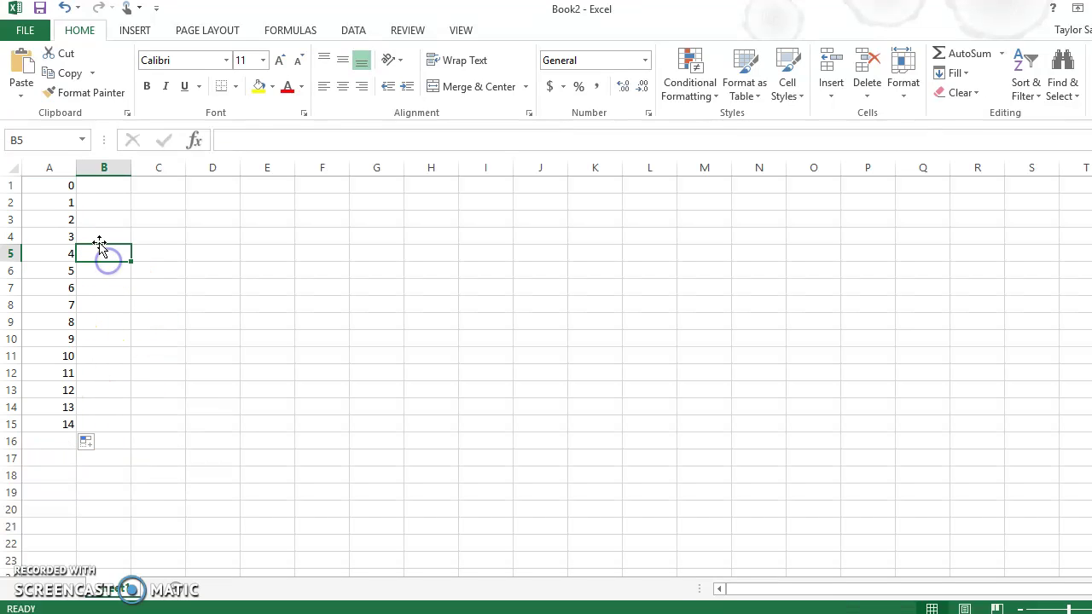
- Enter the formula =SUM(A1:A15) in cell A16 to total the series
click(66, 187)
scroll(147, 402, down, 1)
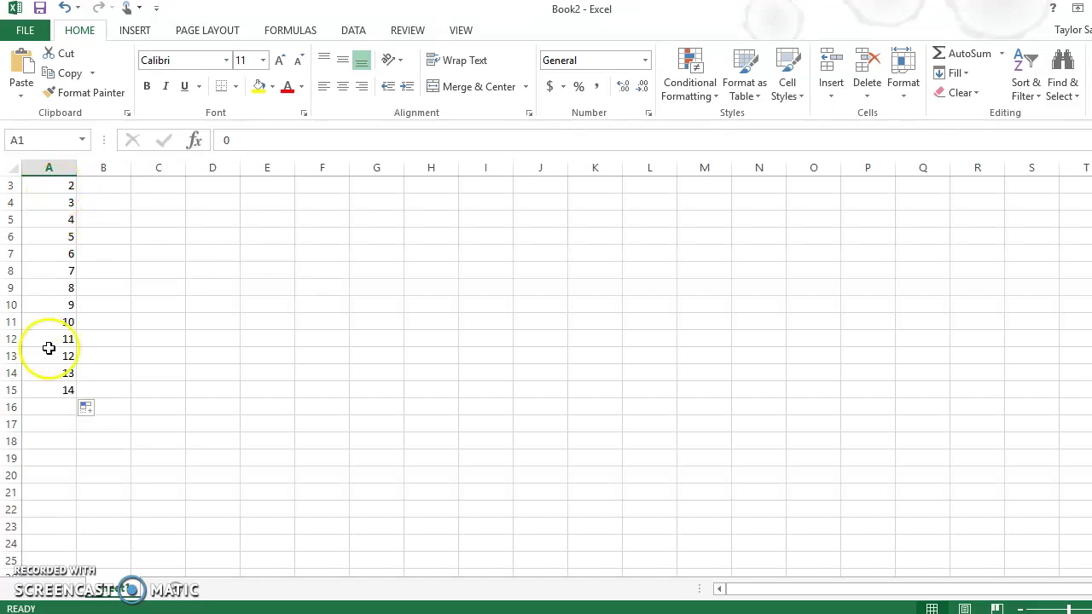
click(53, 410)
click(311, 141)
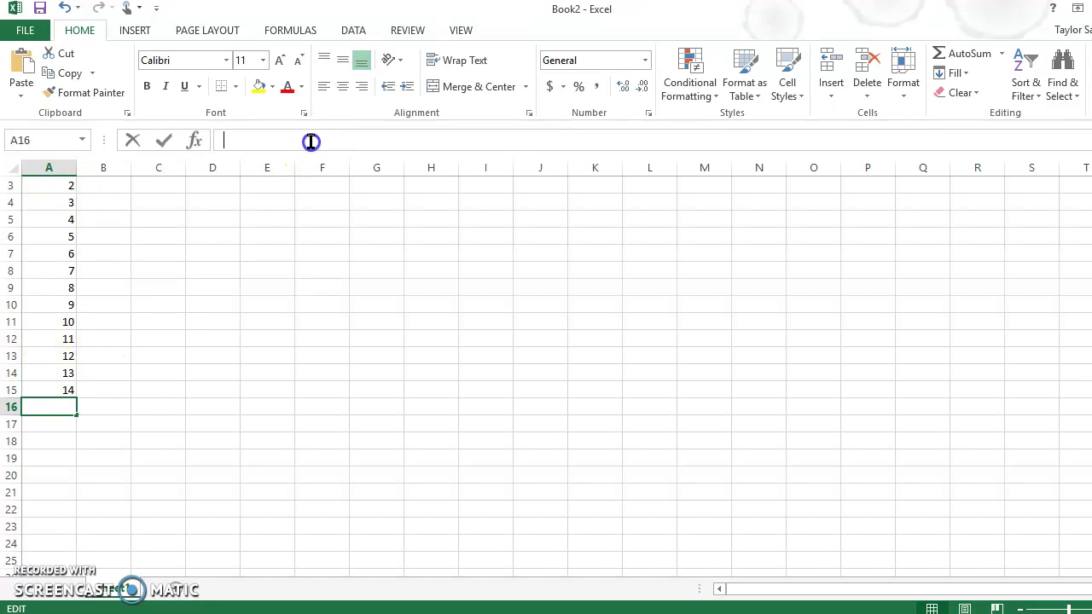
text(=)
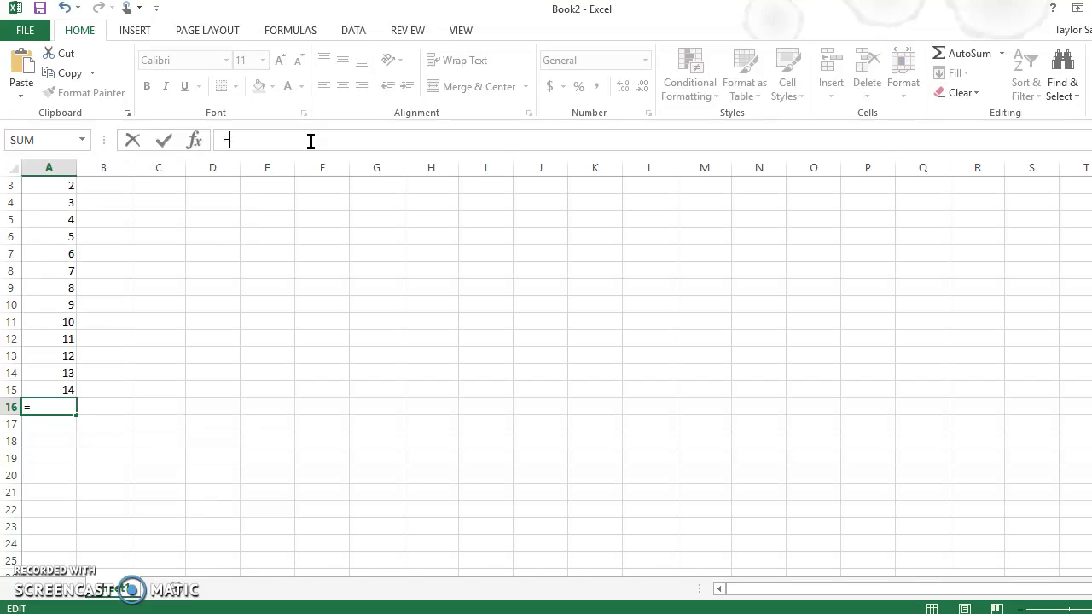
text(SUM)
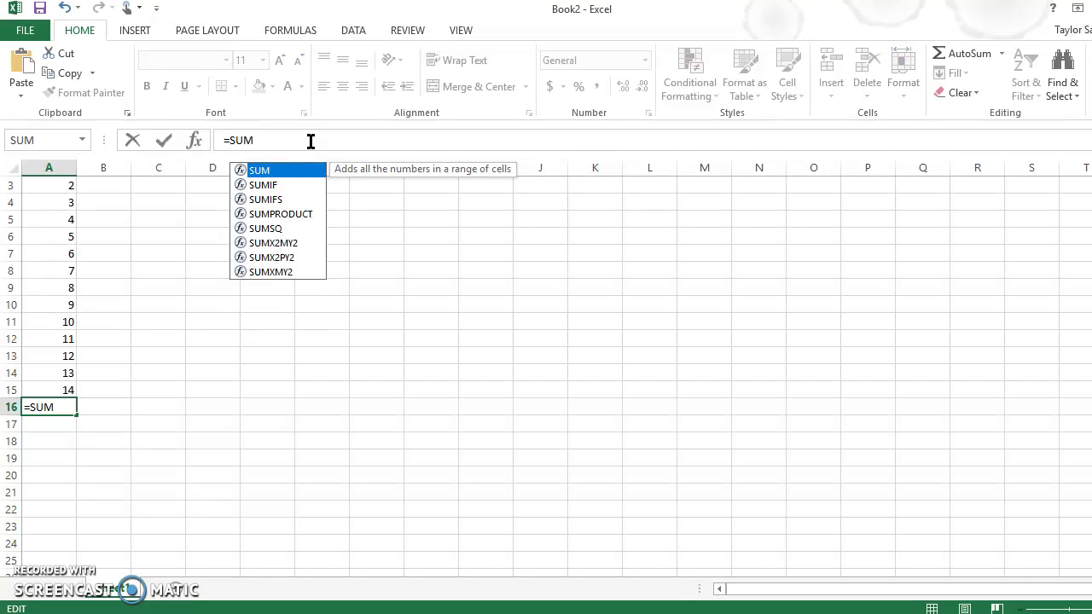
text(()
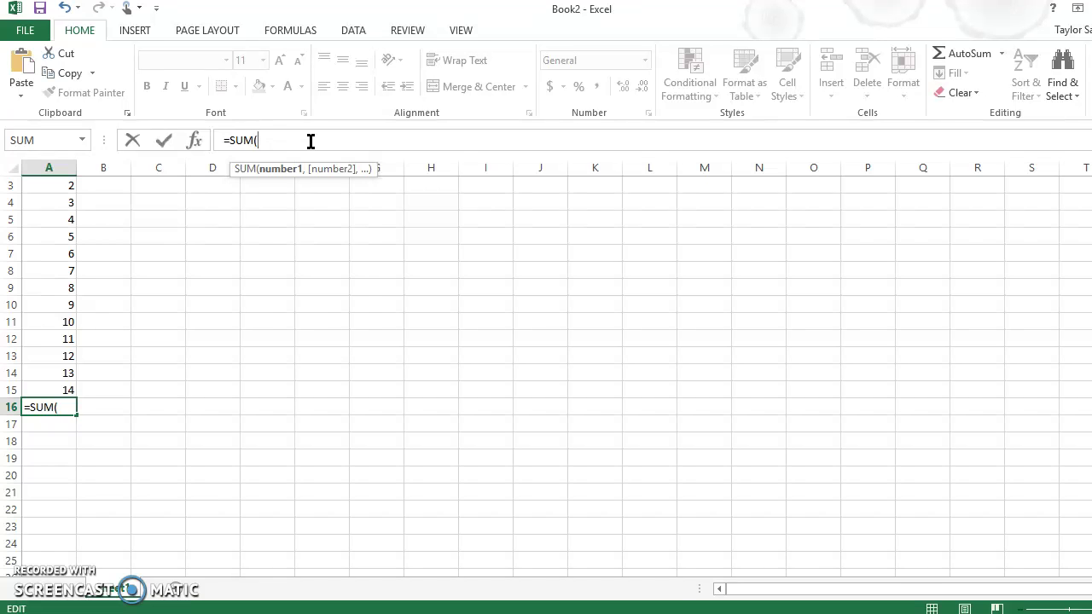
text(A)
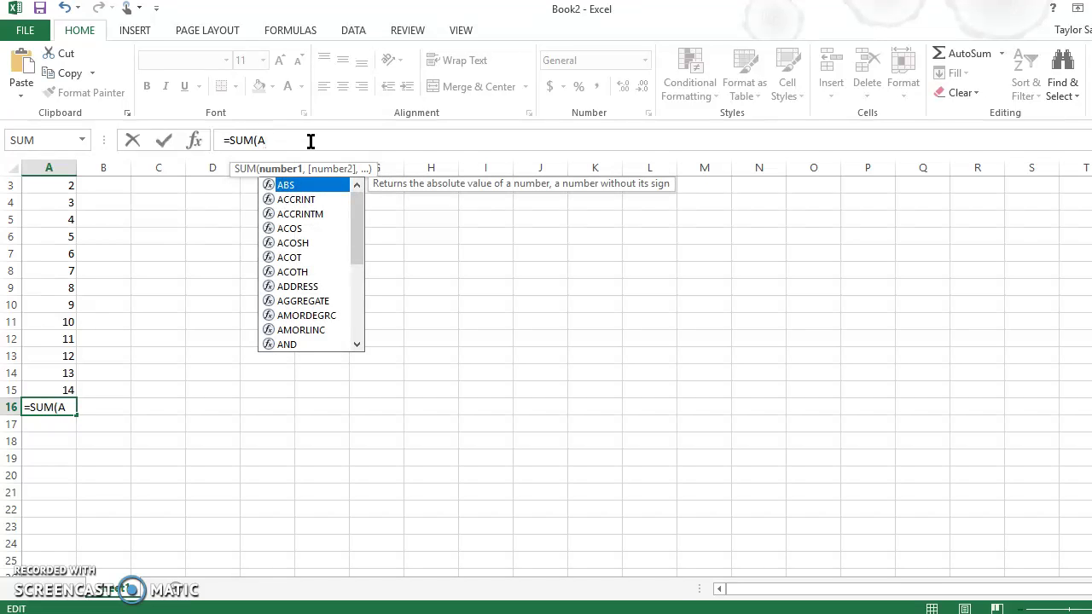
text(1)
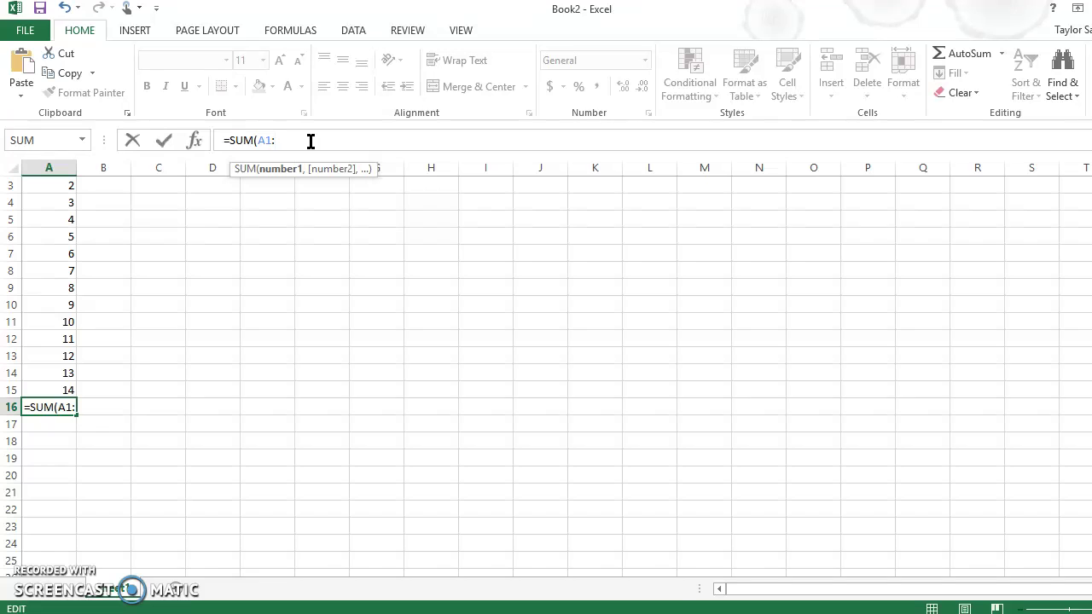
text(:A15)
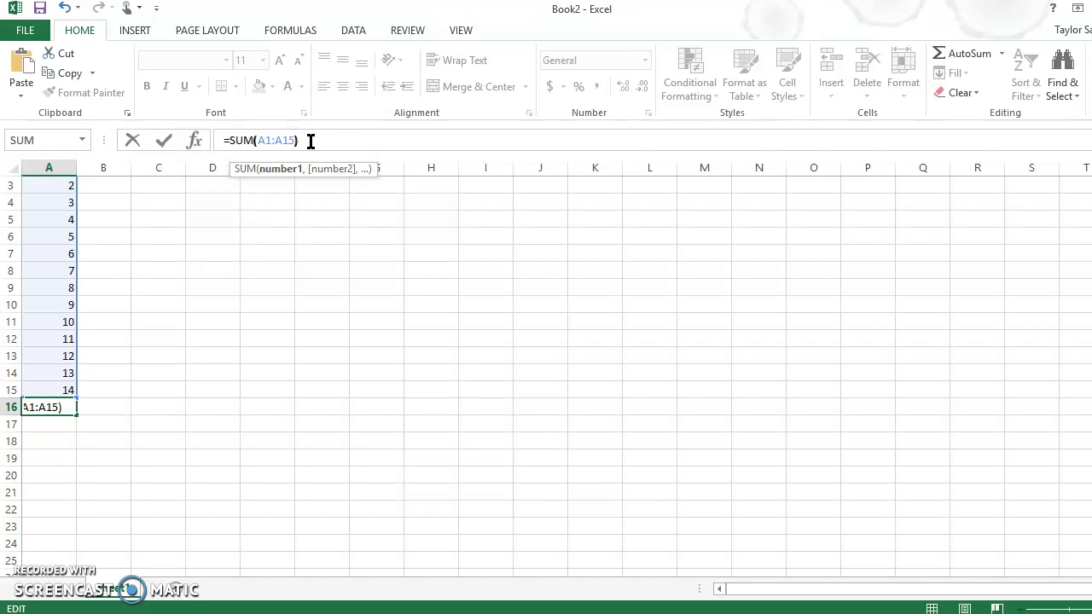
key(Return)
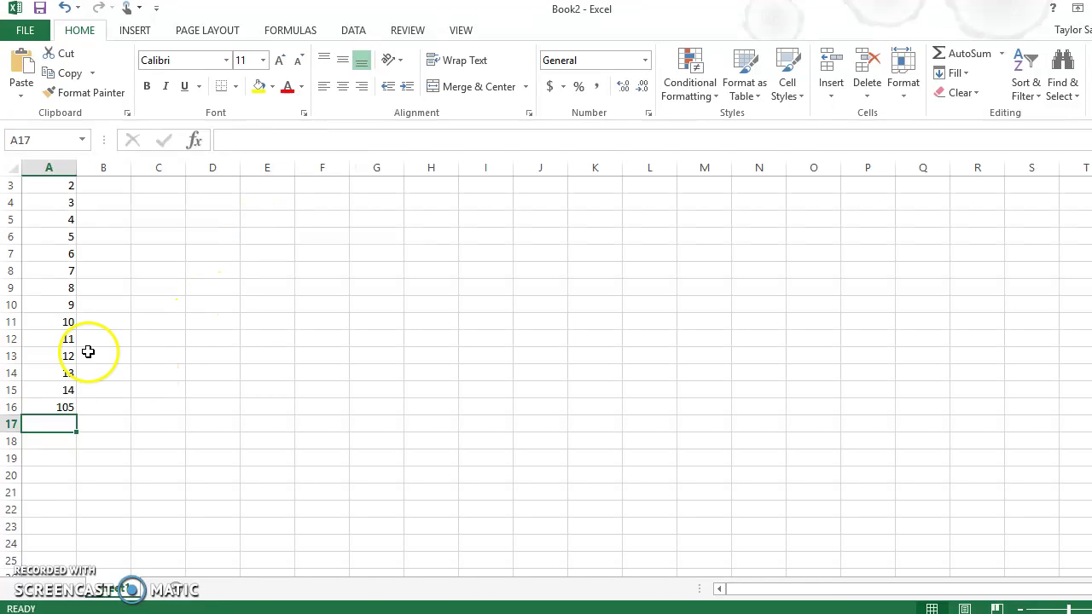
- Convert the range A3:A16 into a table with an added header row
click(50, 183)
drag(49, 184, 57, 407)
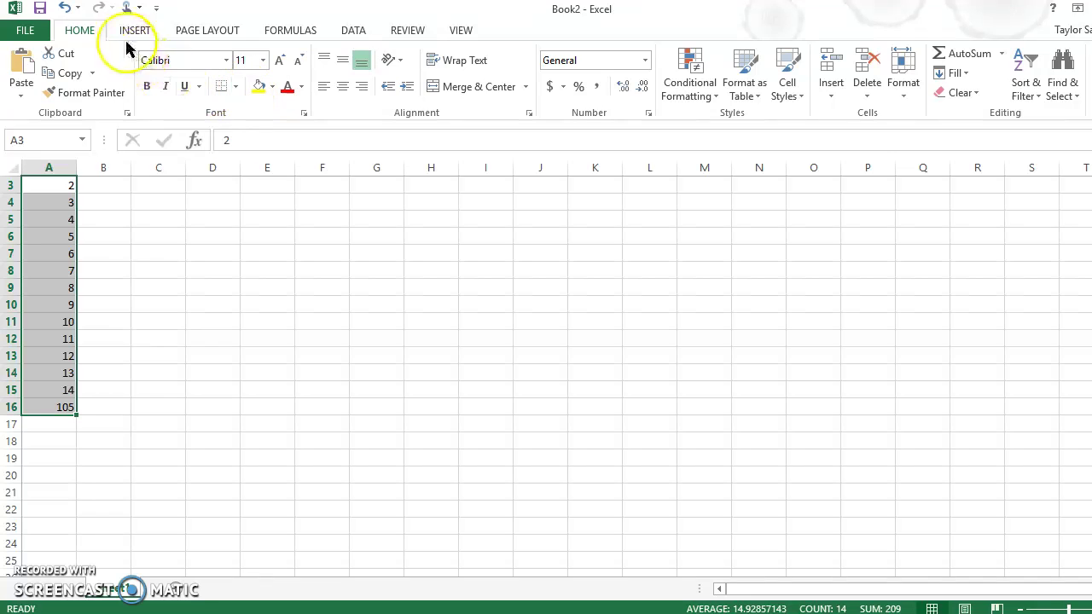
click(133, 33)
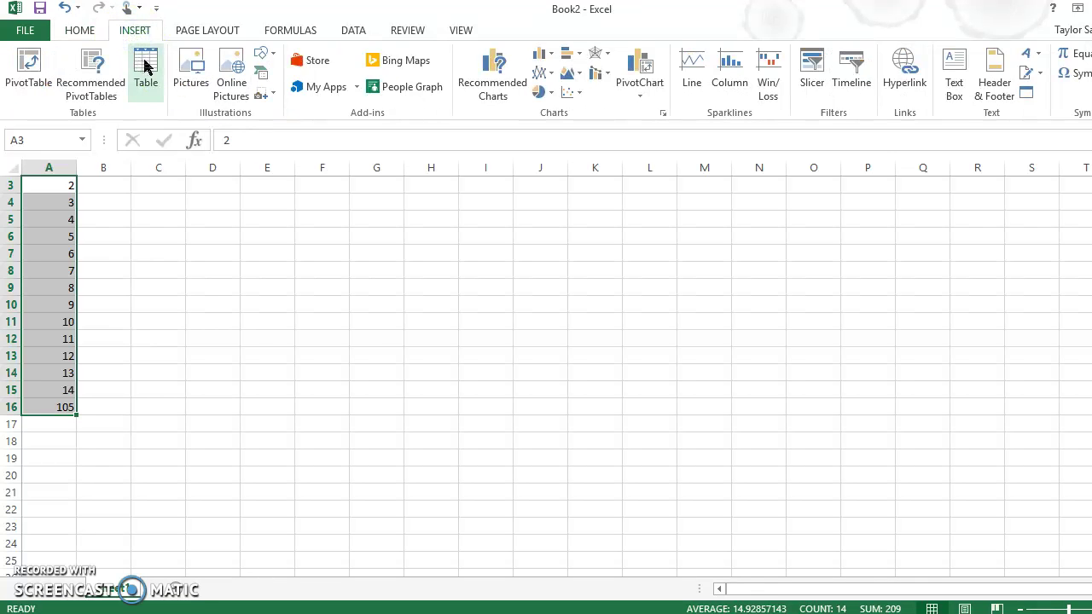
click(144, 73)
click(260, 409)
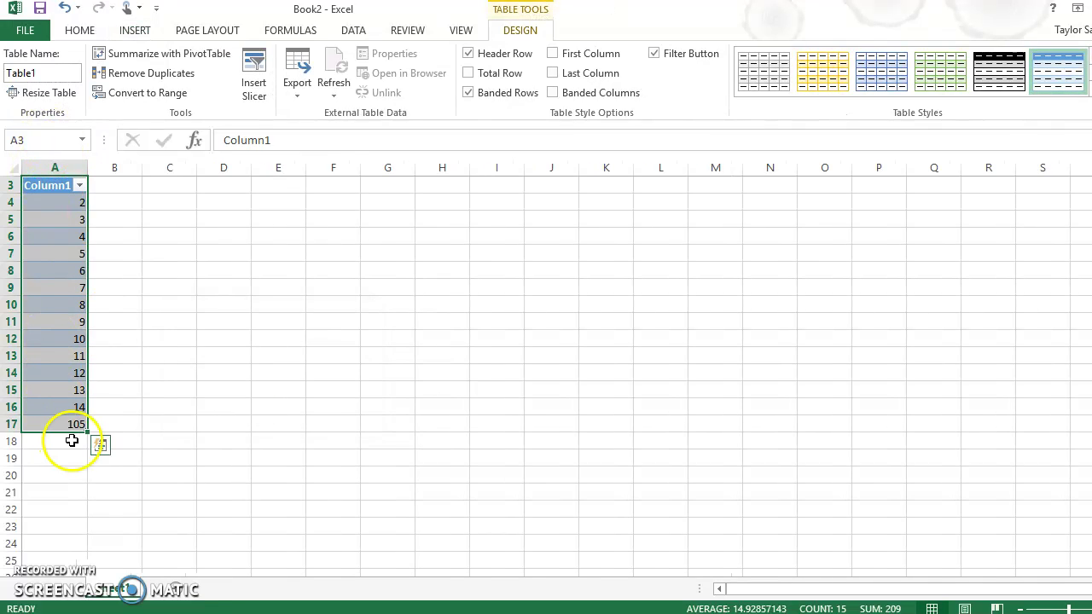
- Enter 4, 8 and 12 in cells B3 to B5 next to the table's first column
click(99, 201)
drag(114, 184, 115, 204)
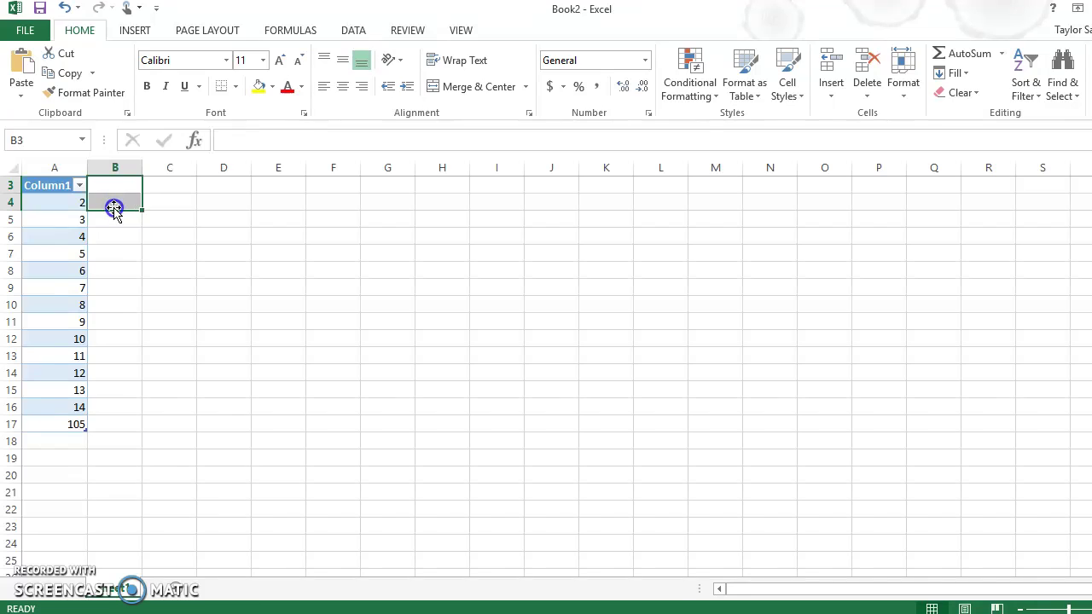
click(117, 242)
click(117, 186)
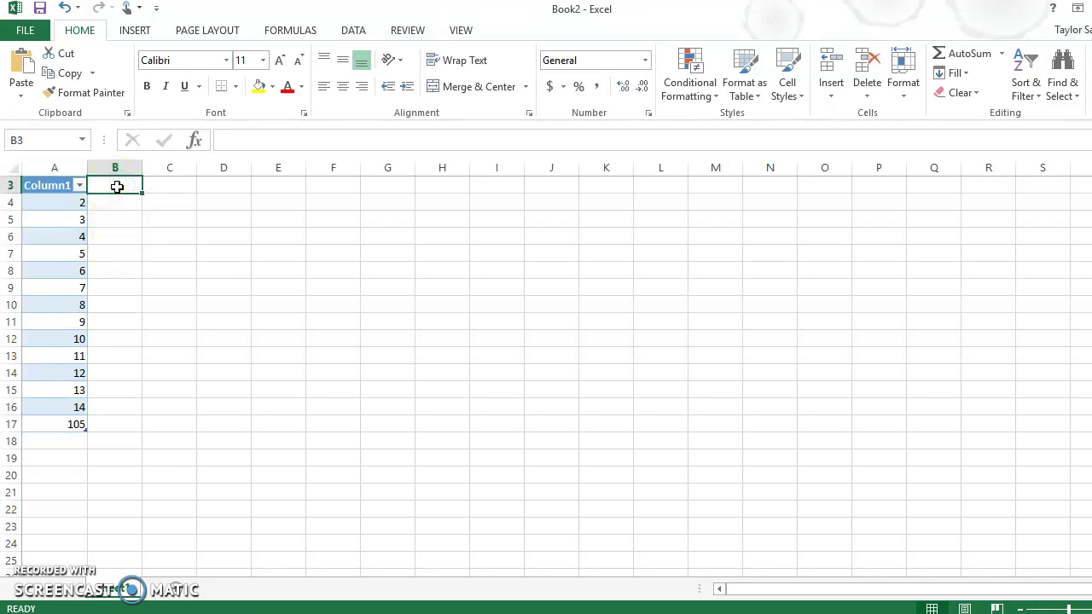
text(4)
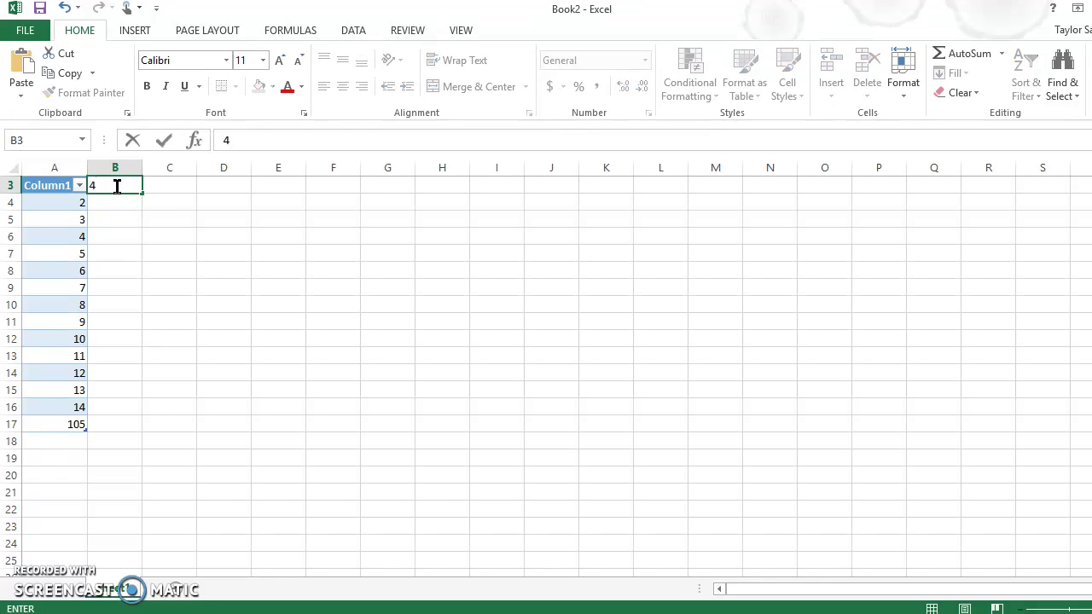
key(Return)
text(8)
key(Return)
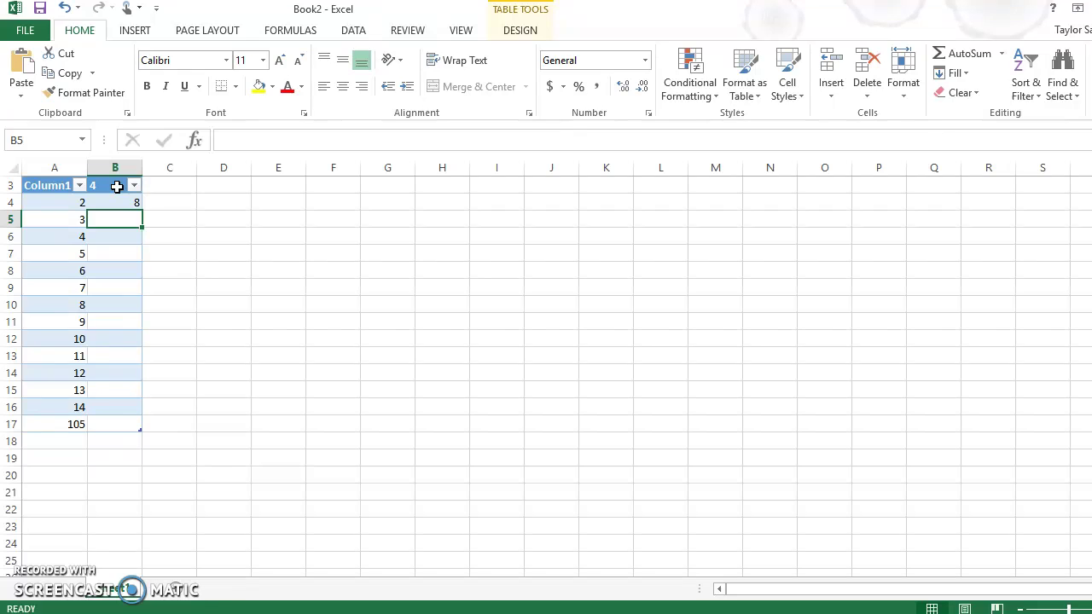
text(16)
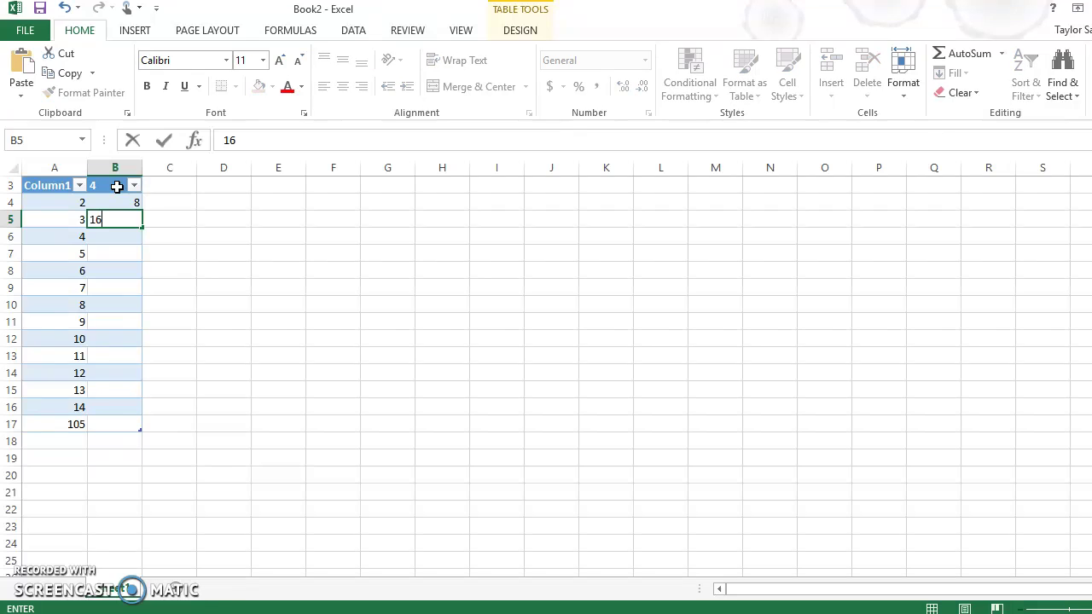
click(165, 223)
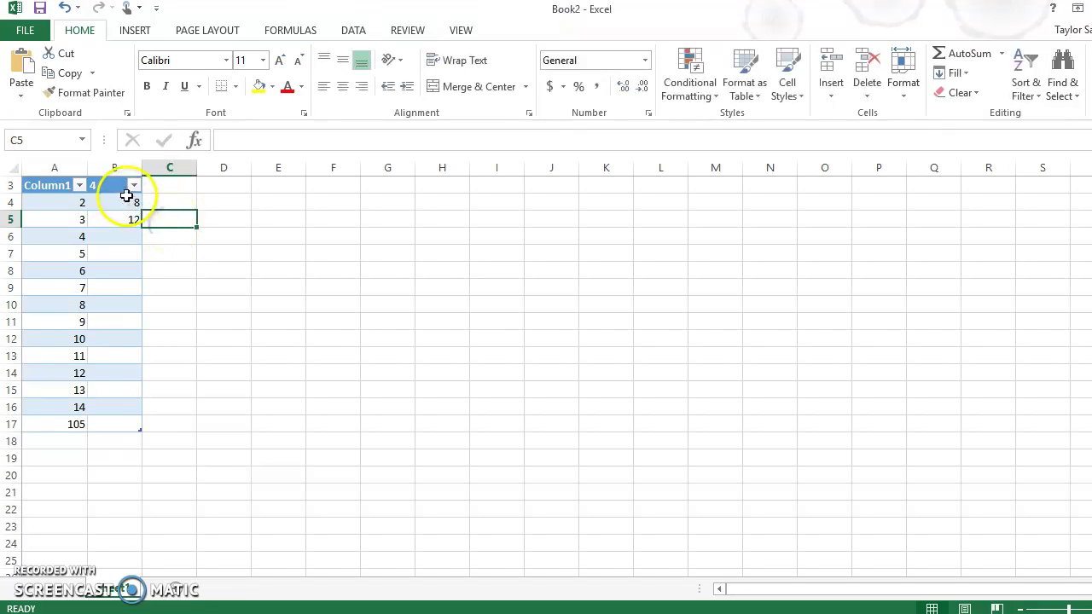
- Extend the number series from B4:B5 down to B16 so it runs up to 56
click(126, 217)
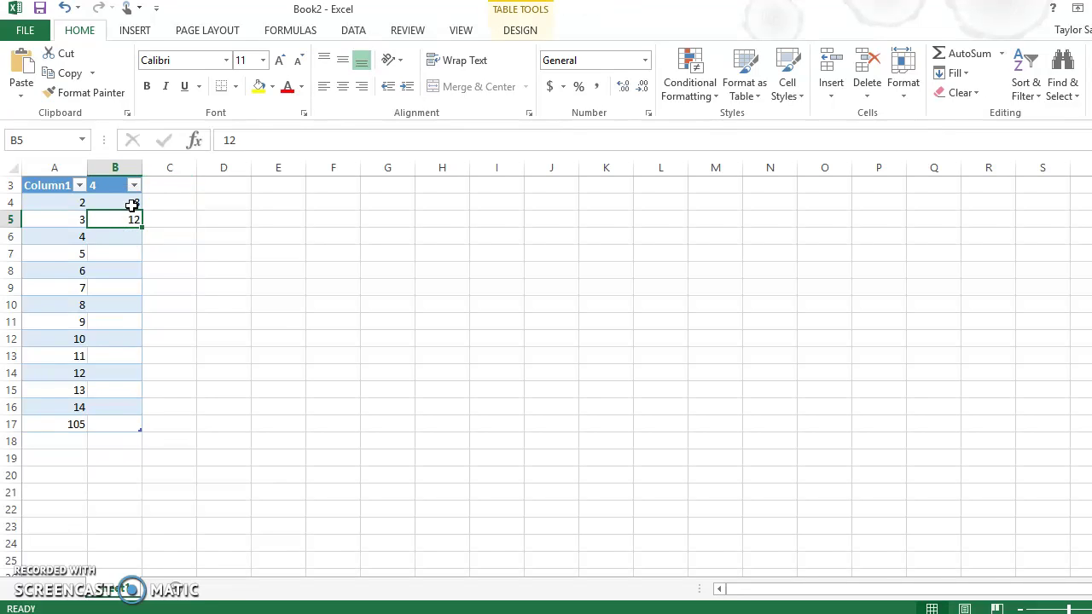
click(123, 199)
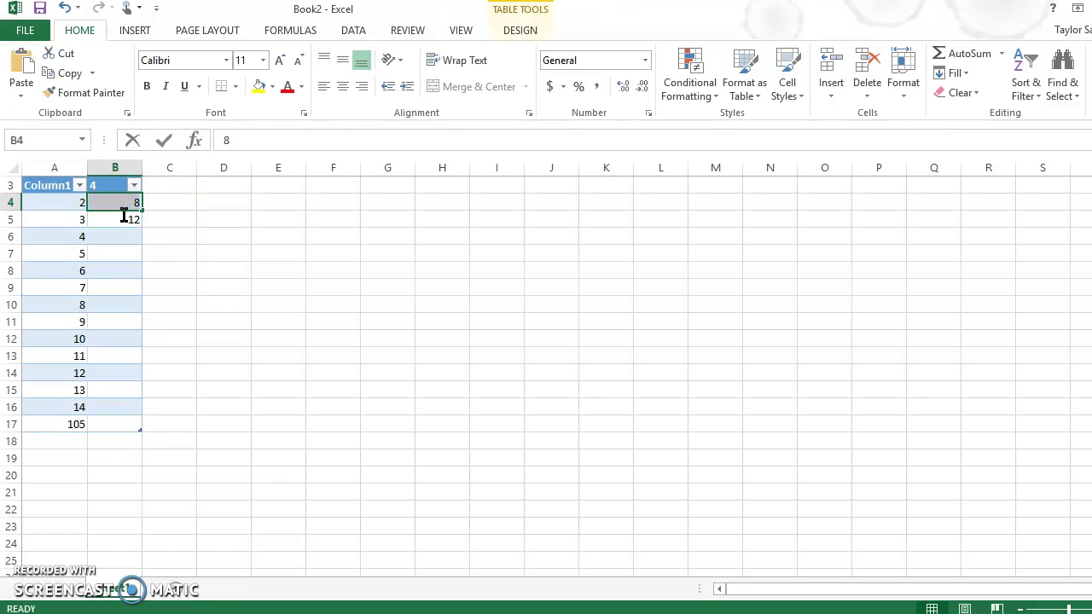
click(171, 236)
drag(114, 202, 137, 418)
- Enter the formula =SUM(B2:B16) in cell B17 to total the second column
click(117, 426)
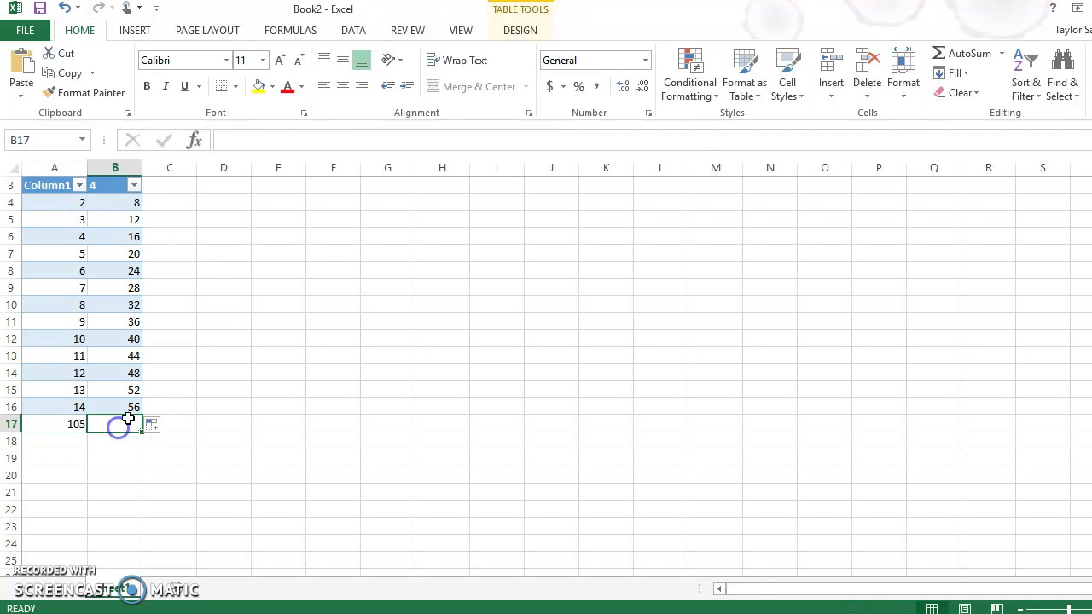
click(292, 137)
text(=SUM)
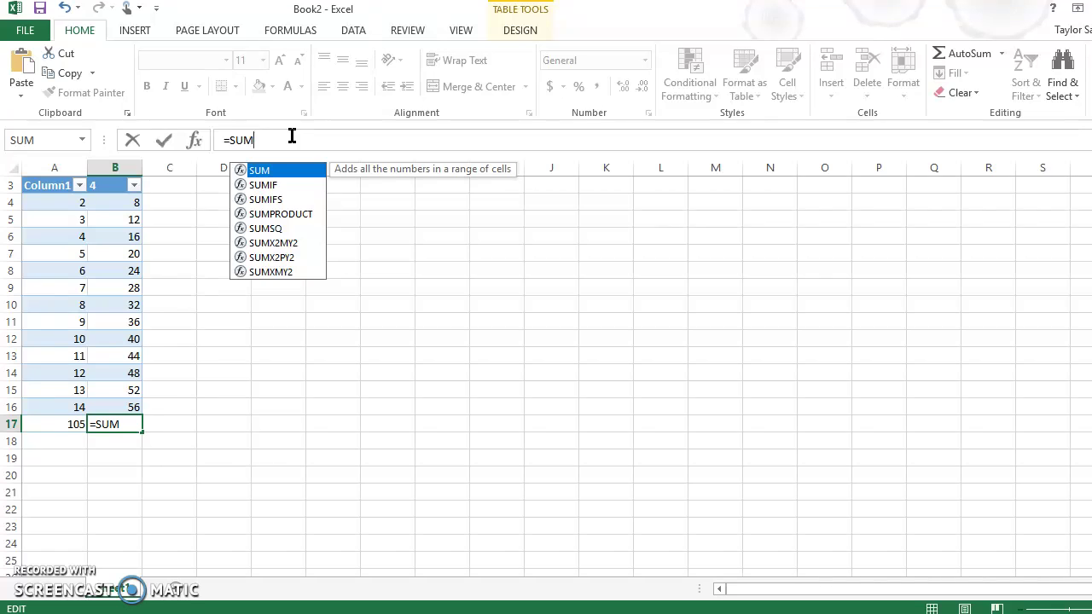
text(()
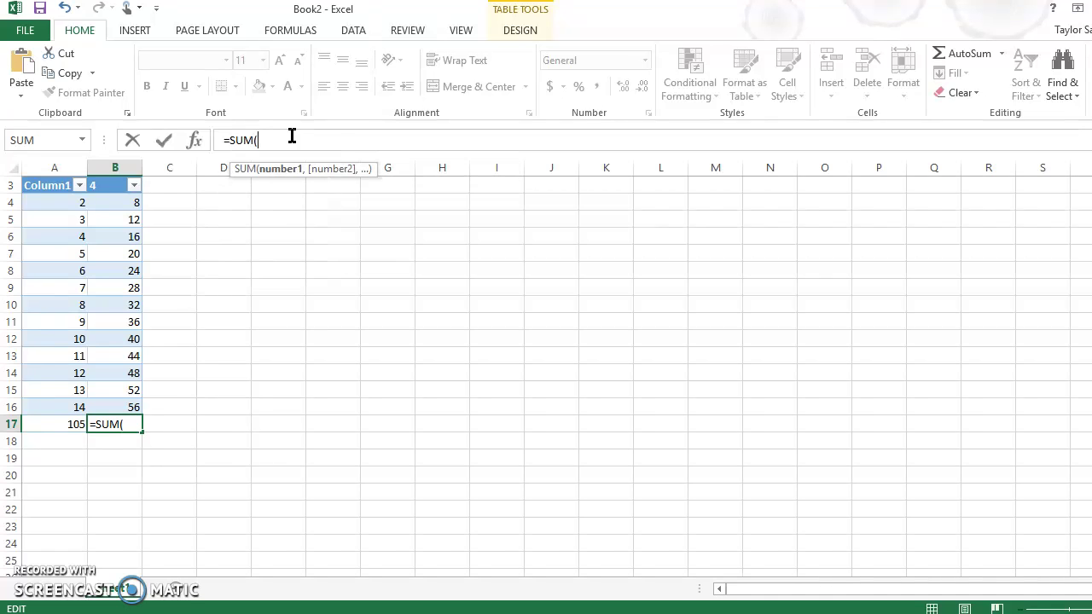
text(B)
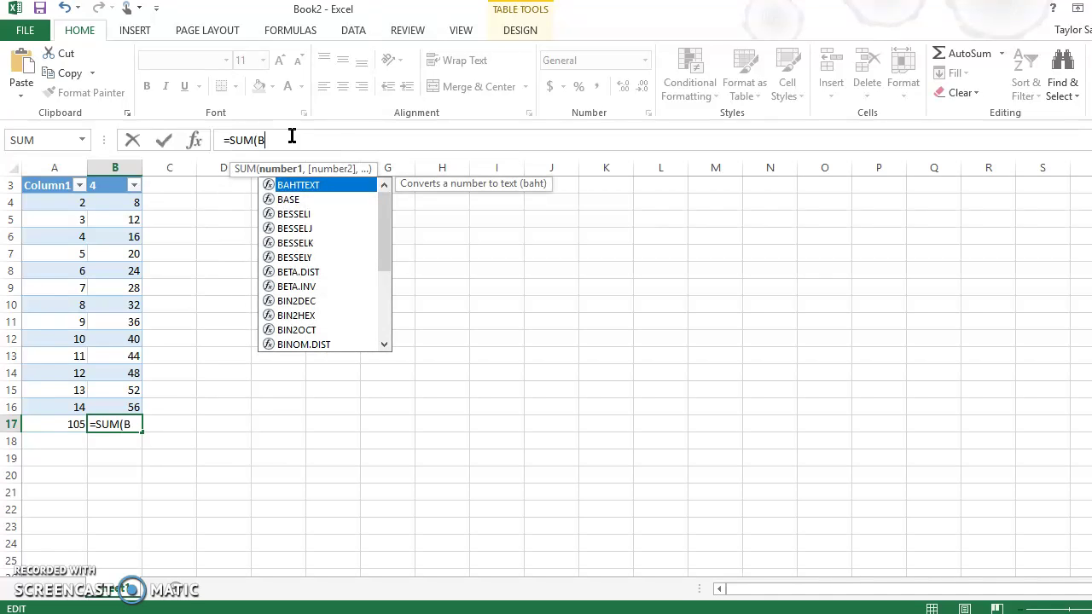
text(2)
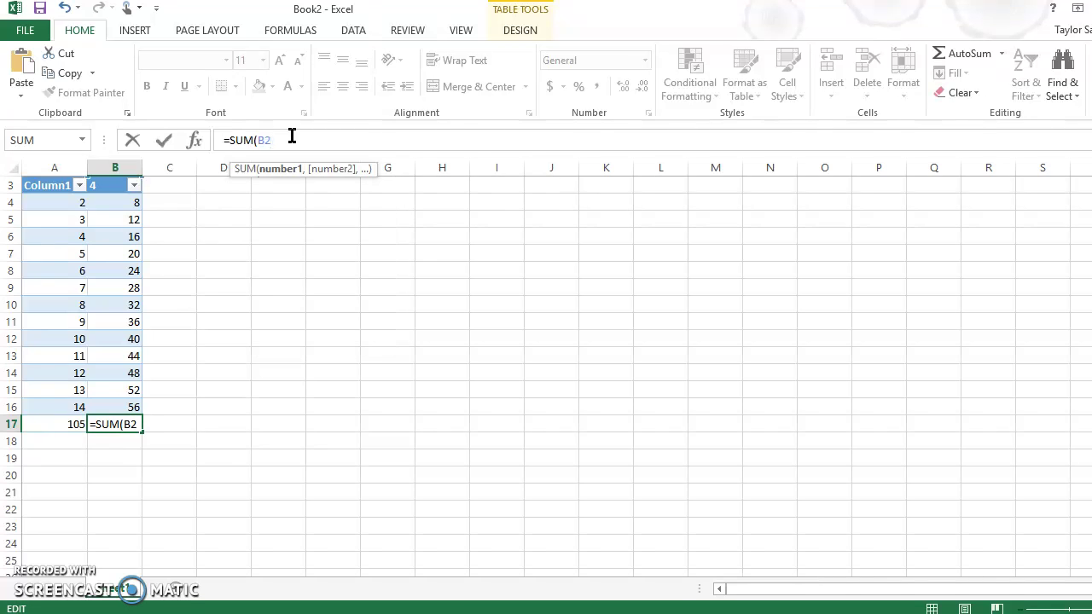
text(:B)
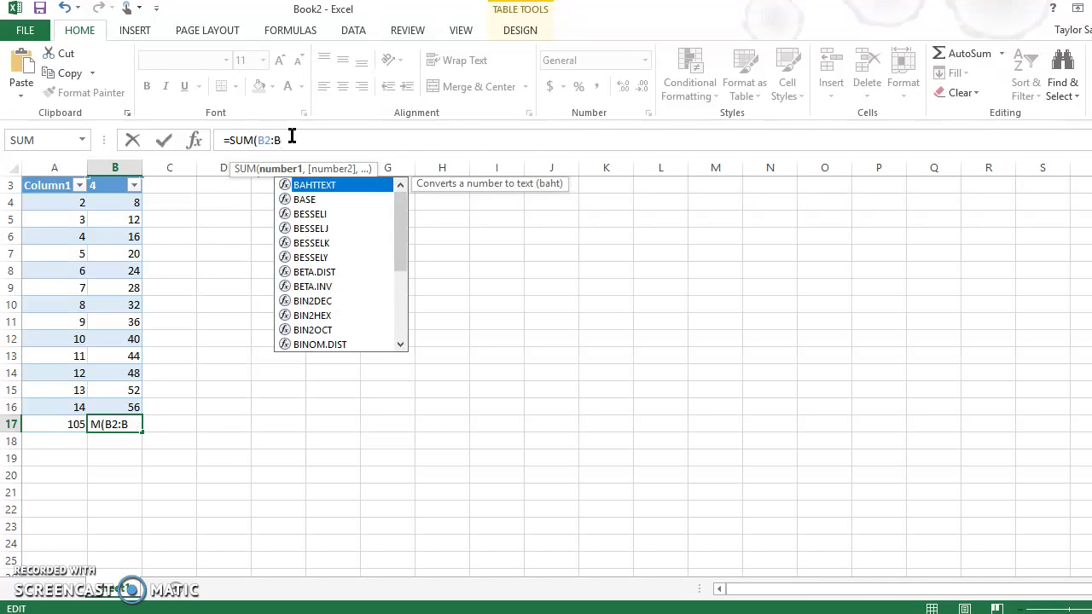
text(16)
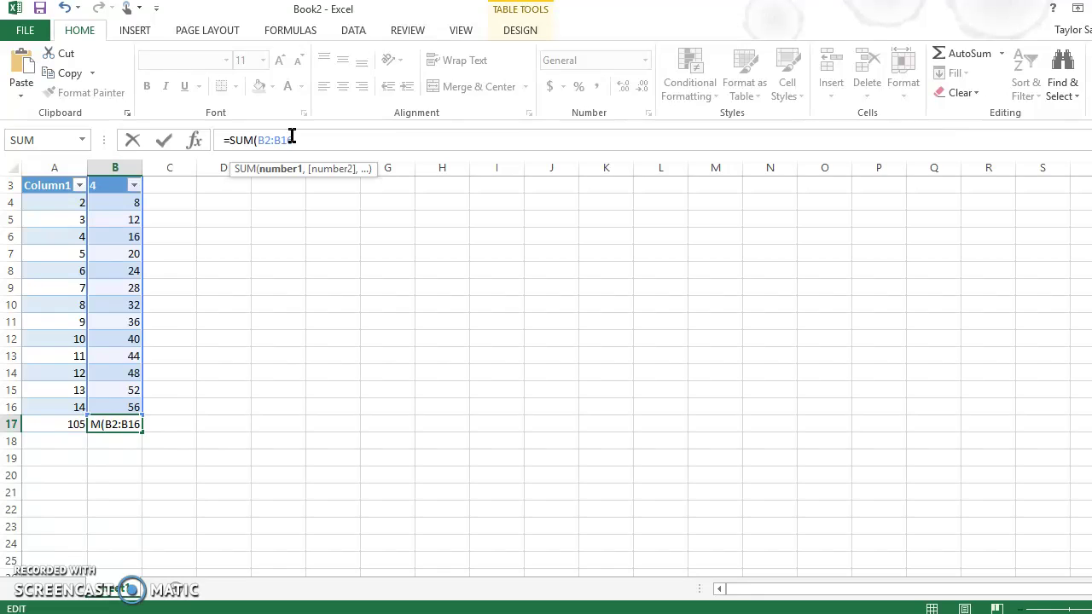
key(Return)
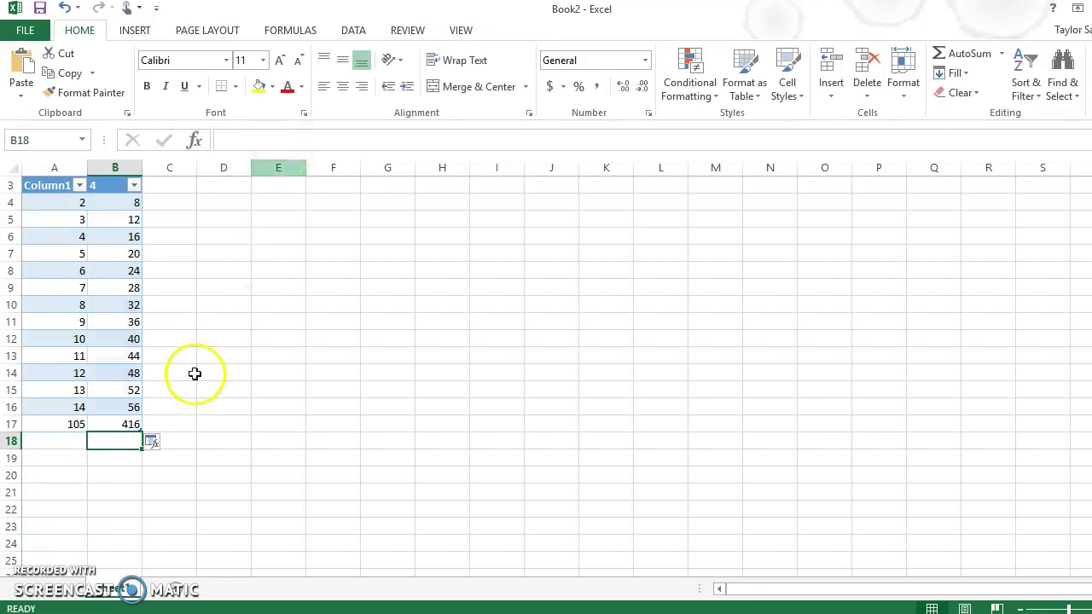
- Insert a markers-only scatter chart of the range A4:B17 and move it beside the table, with its upper corner around cell D3
click(181, 413)
drag(61, 205, 128, 421)
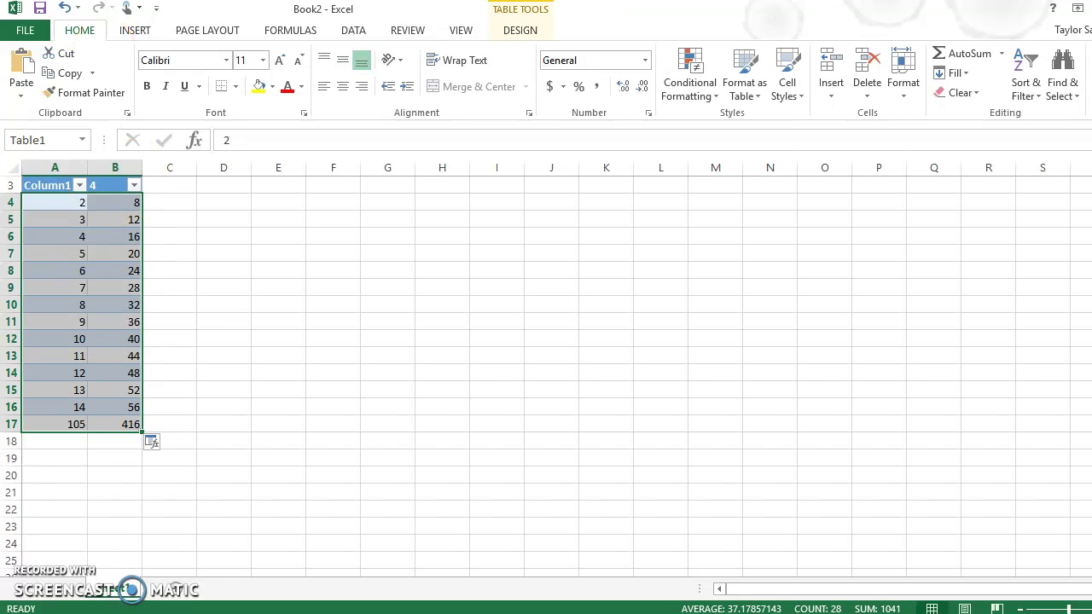
click(132, 34)
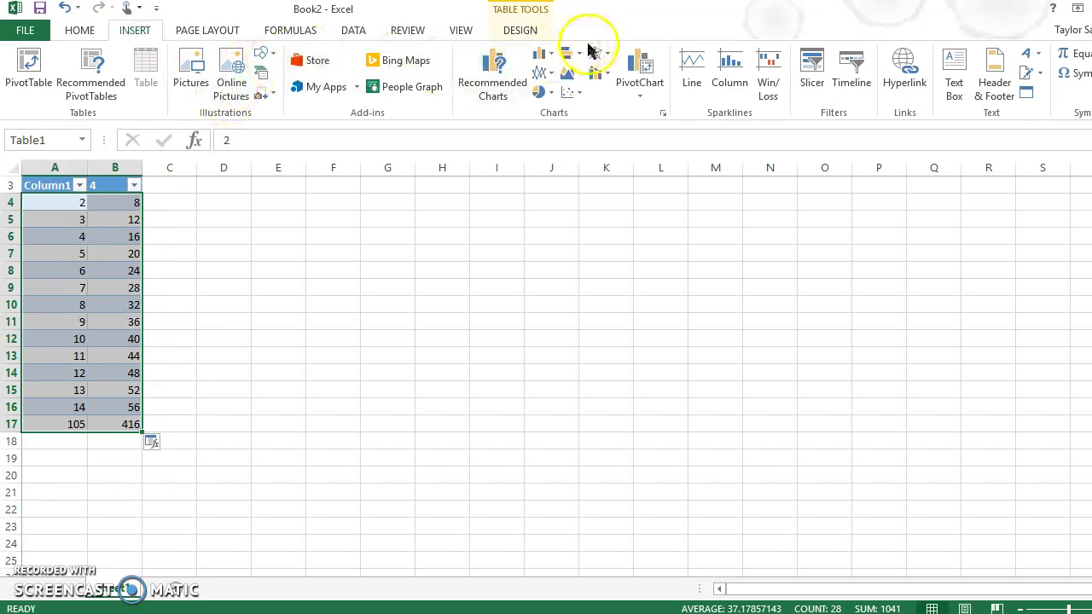
click(570, 99)
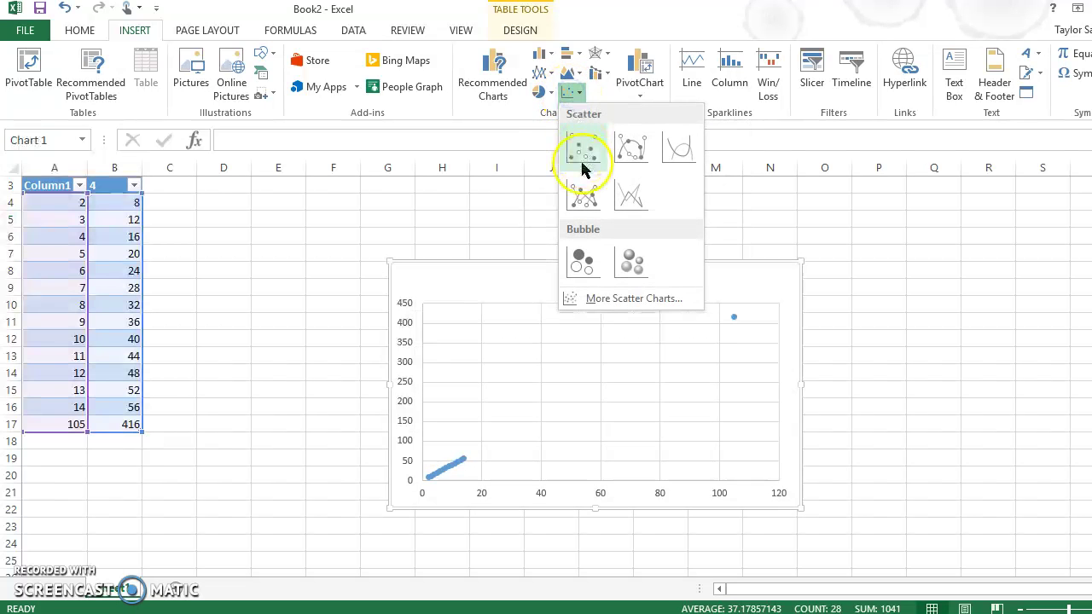
click(593, 156)
mouse_move(618, 255)
mouse_down()
mouse_move(546, 239)
mouse_move(498, 202)
mouse_up()
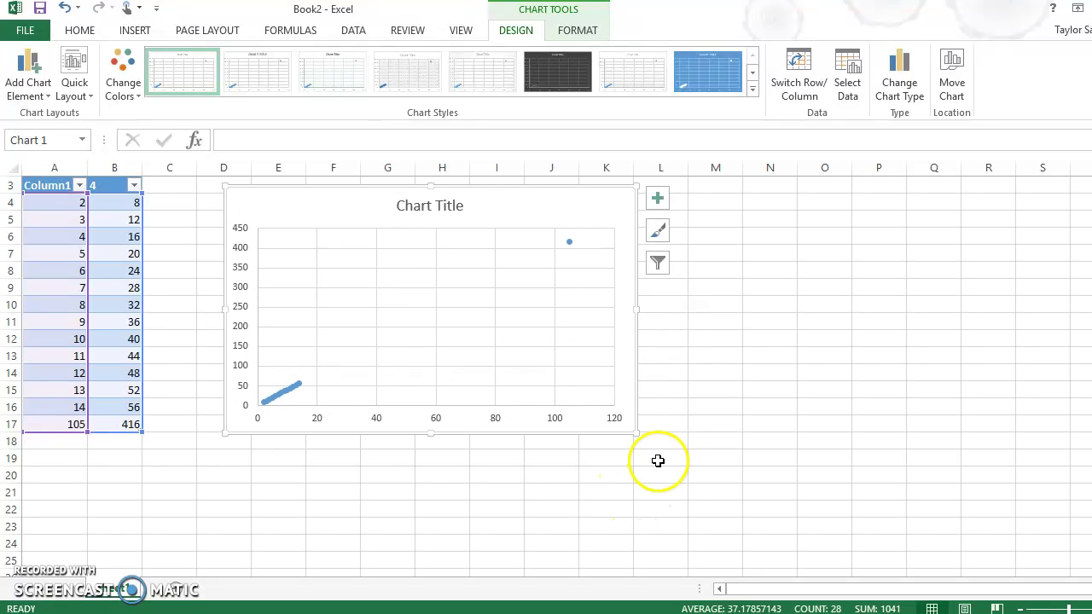